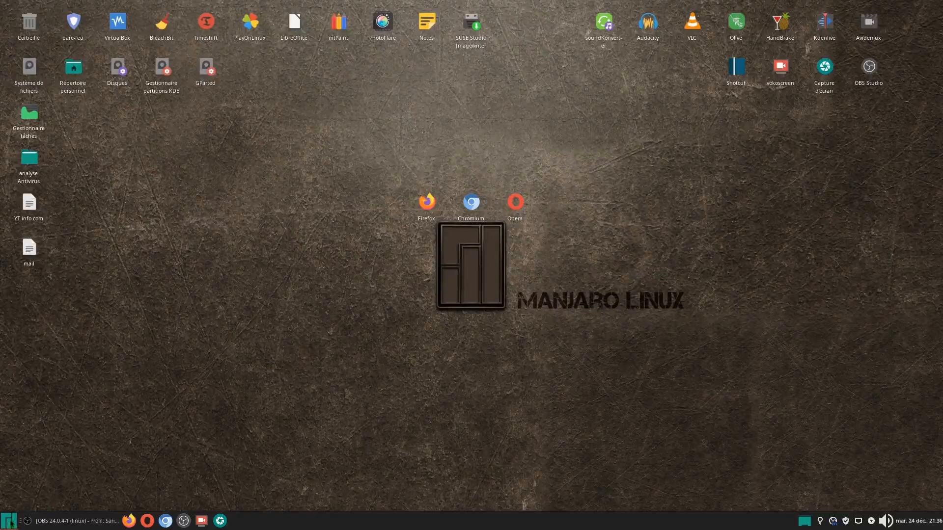
Try to launch Logiciels Gnome from the Système application category and dismiss the resulting dialog.
click(12, 523)
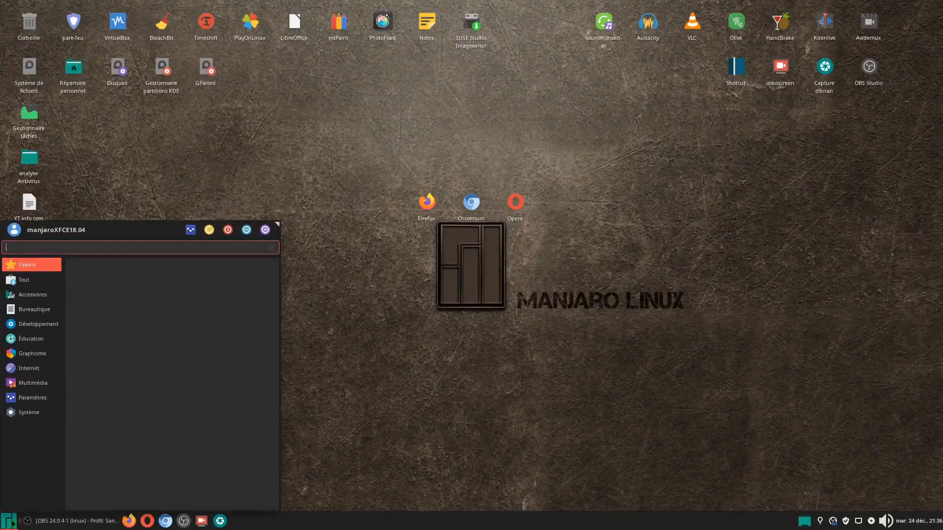
click(31, 399)
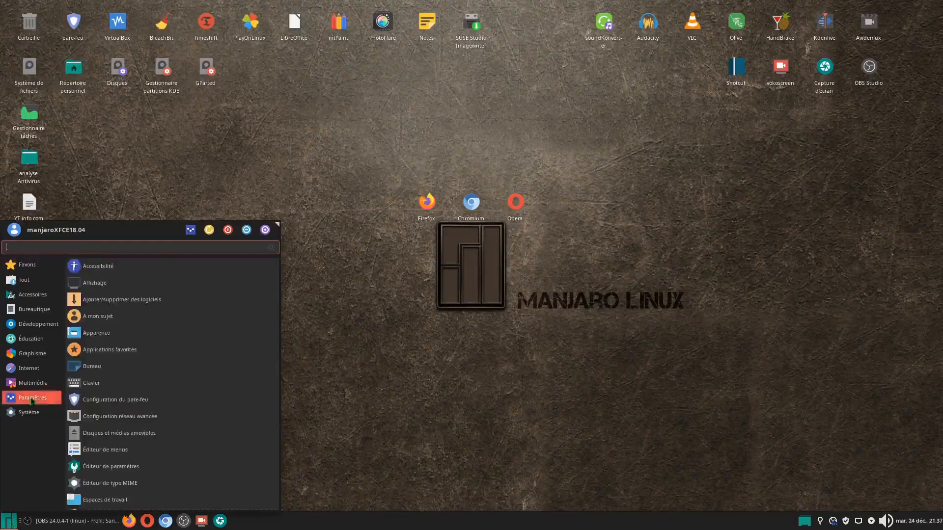
click(27, 415)
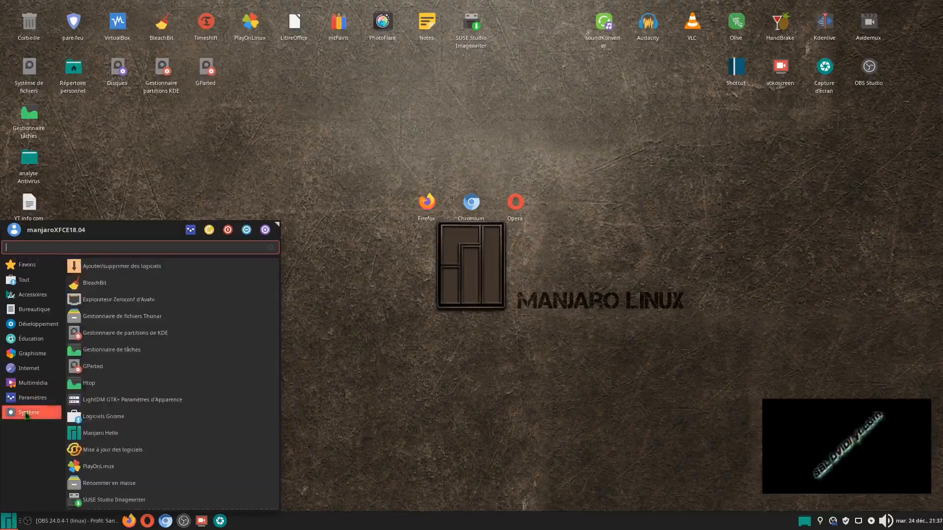
click(116, 419)
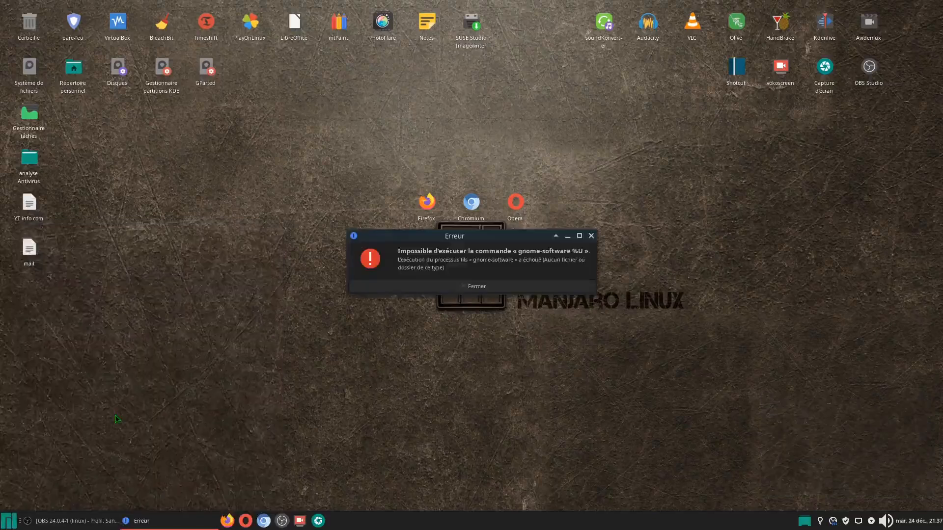
drag(494, 239, 486, 160)
click(433, 208)
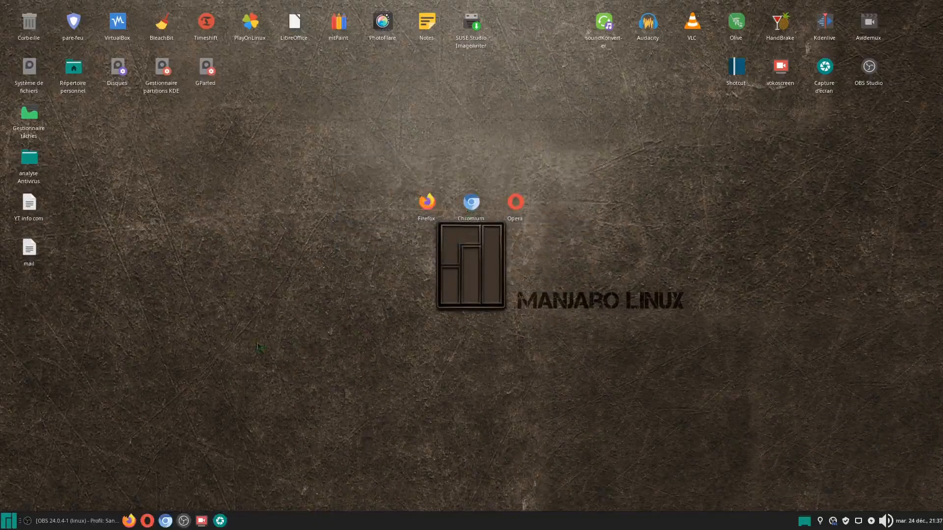
Check the Logiciels Gnome entry in the Système application category without launching it.
click(9, 521)
click(29, 412)
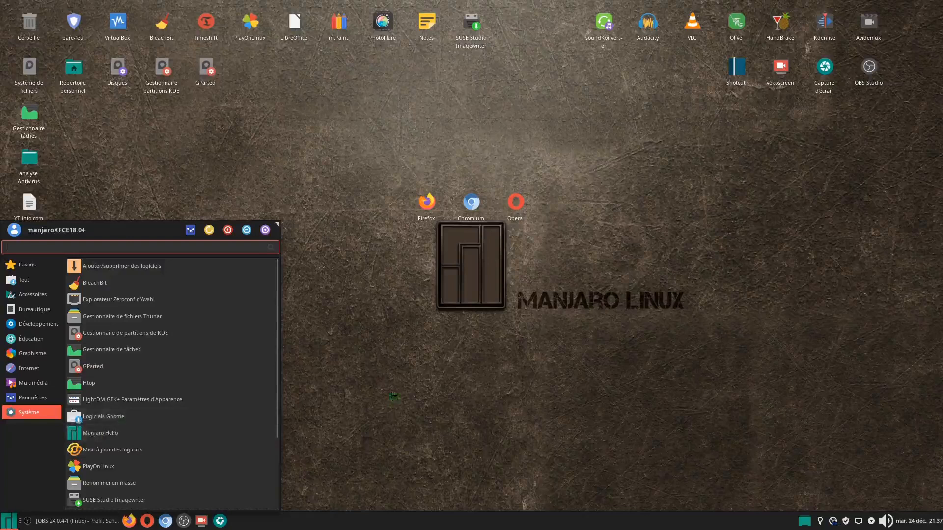
click(387, 388)
Open the application editor of the Whisker menu, enlarge its window and reposition it on the desktop.
right_click(8, 524)
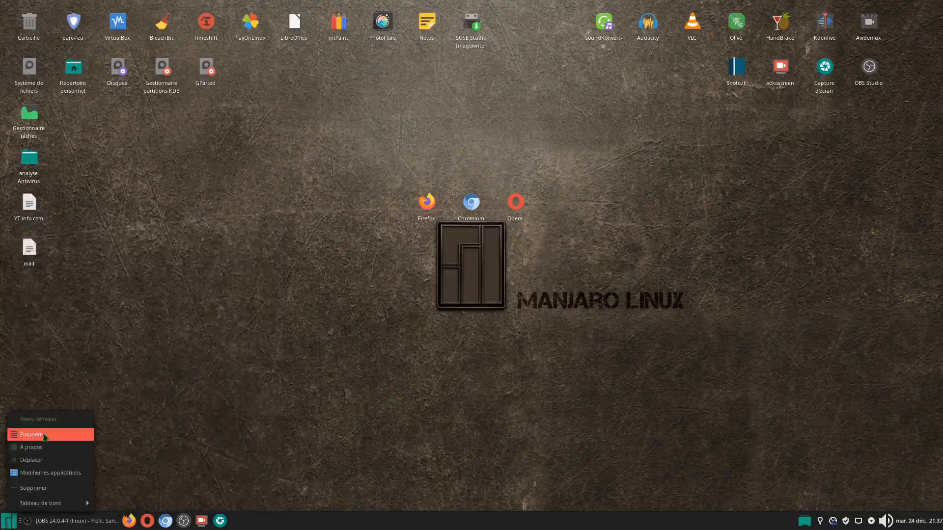
click(44, 475)
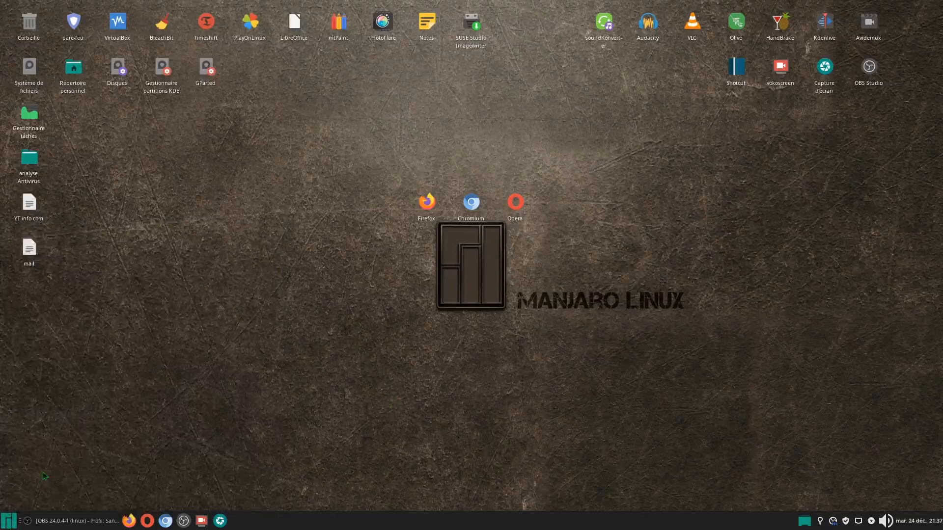
drag(517, 116, 386, 87)
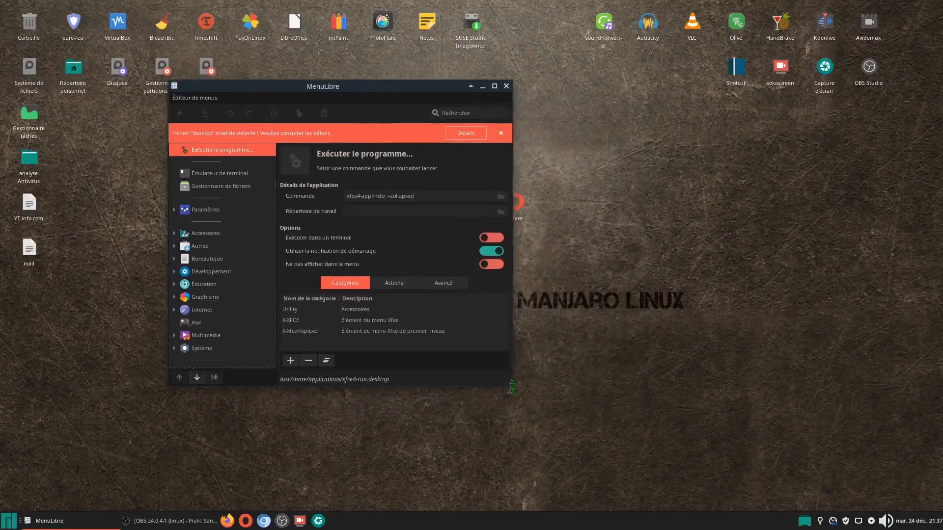
drag(511, 387, 784, 500)
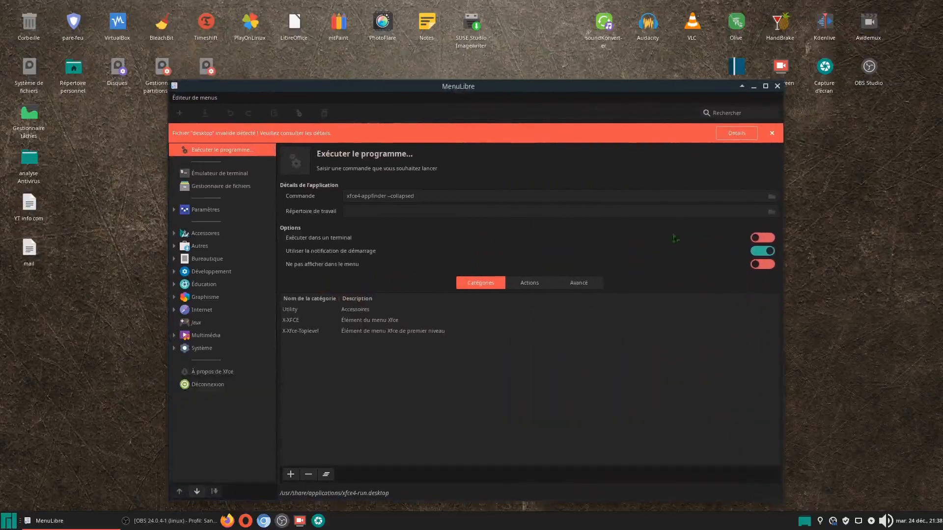
drag(677, 92, 679, 70)
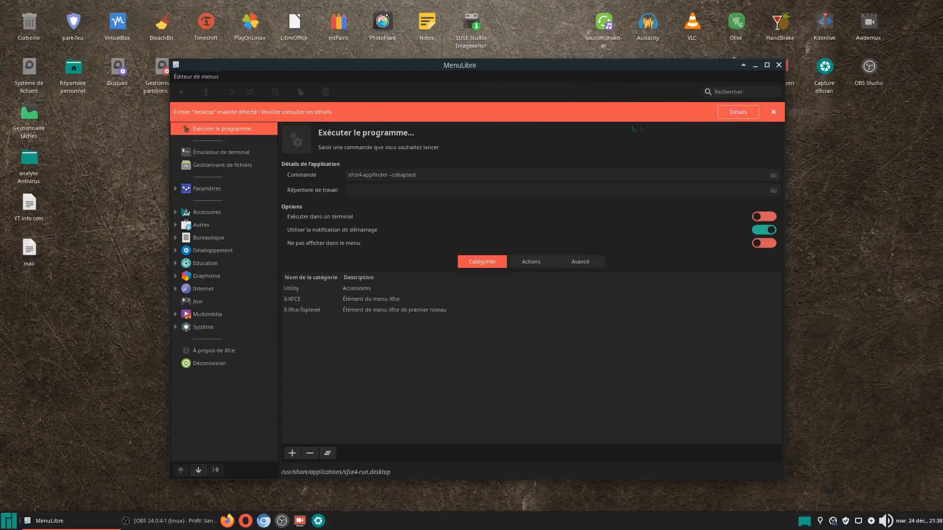
Display the details of the invalid desktop files and examine the path given for org.gnome.Software.desktop.
click(738, 113)
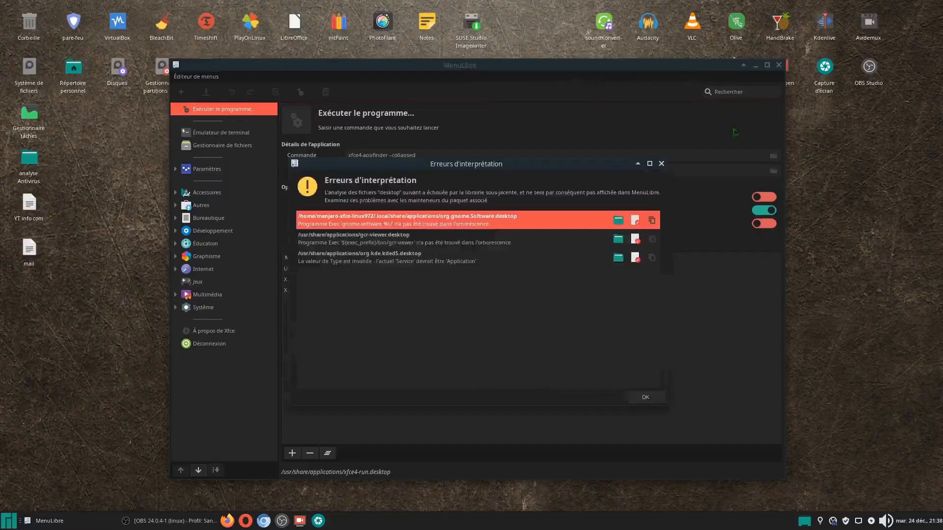
drag(595, 168, 334, 176)
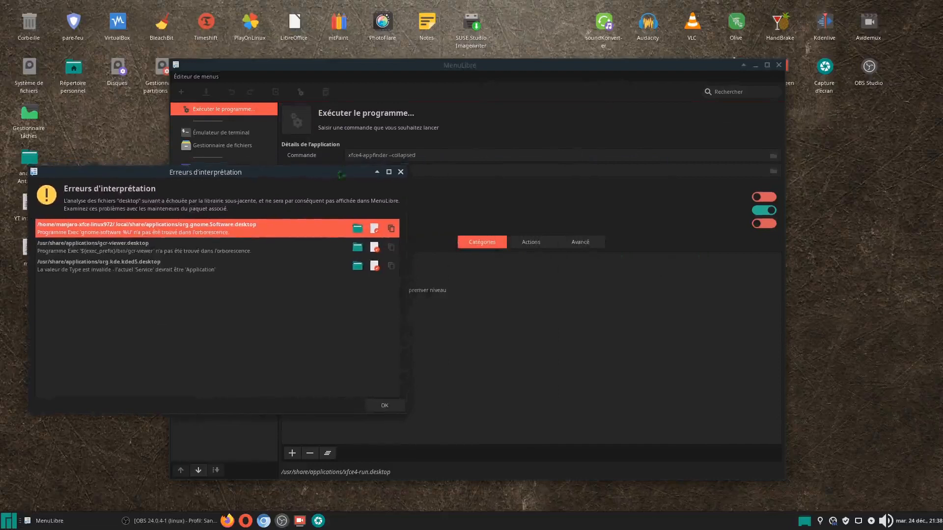
click(755, 66)
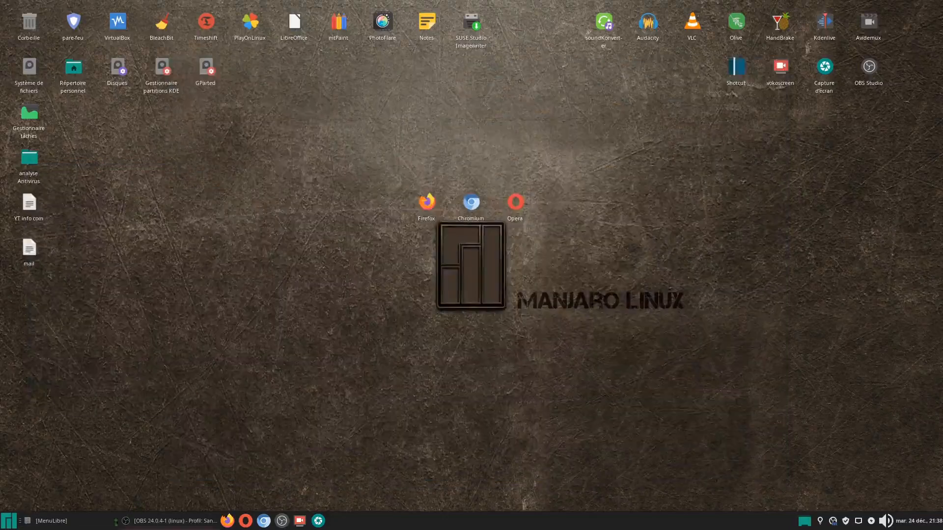
click(49, 520)
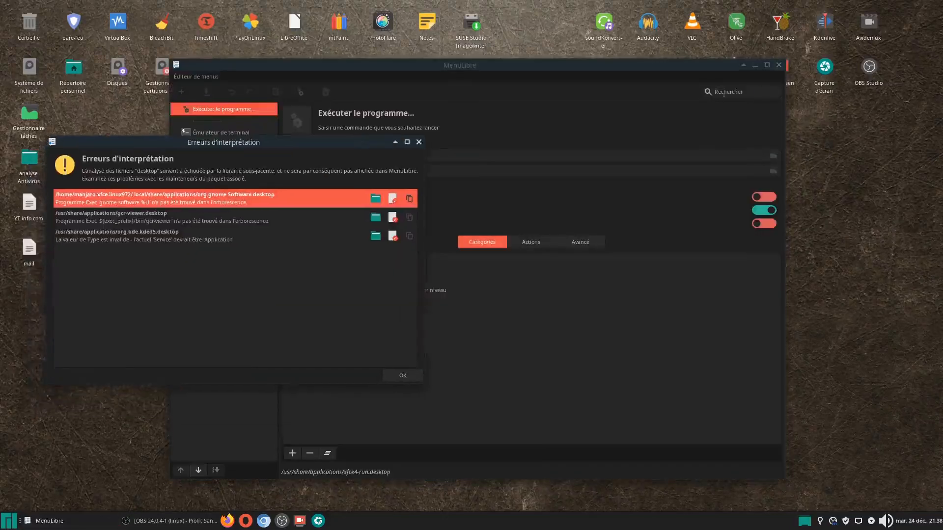
drag(335, 141, 380, 144)
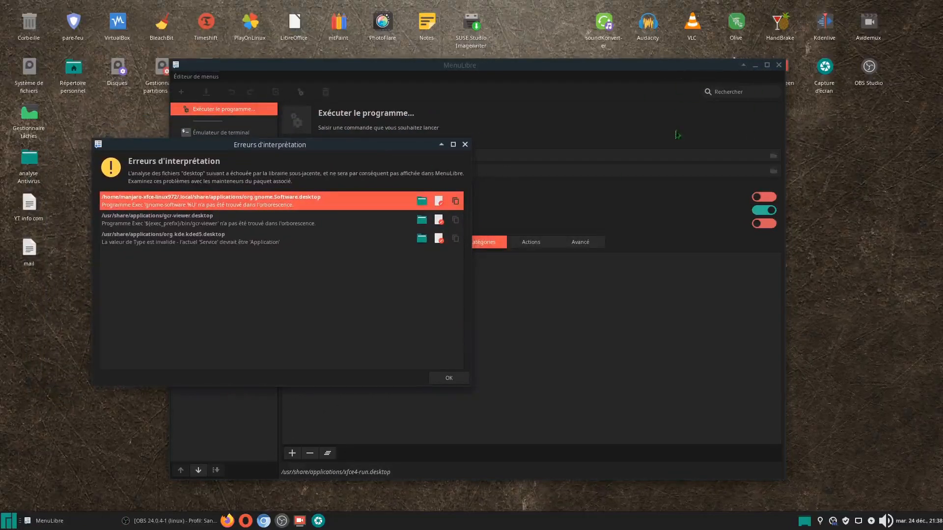
drag(410, 144, 441, 129)
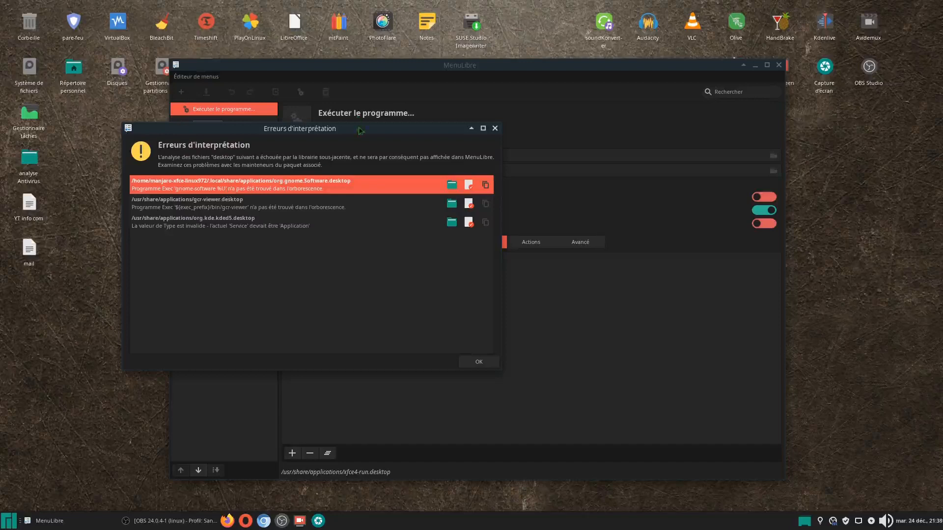
drag(360, 131, 303, 153)
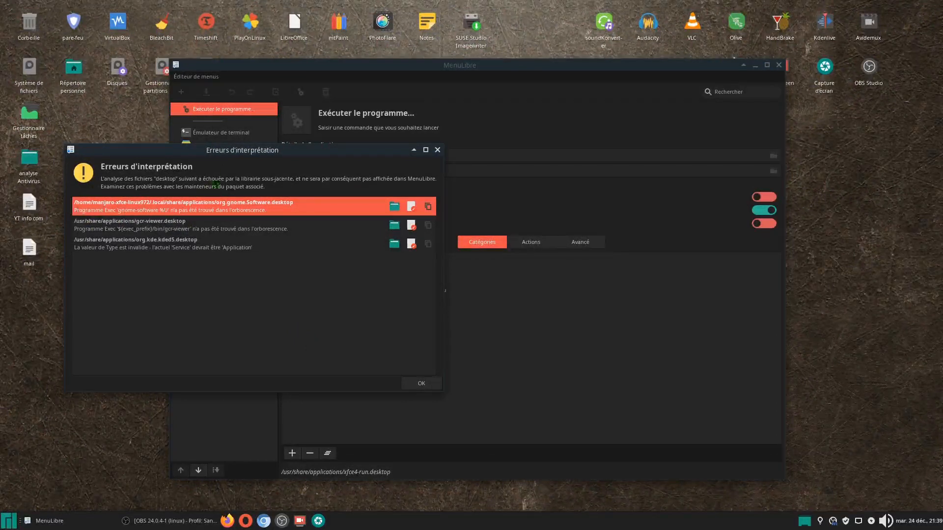
drag(233, 153, 401, 37)
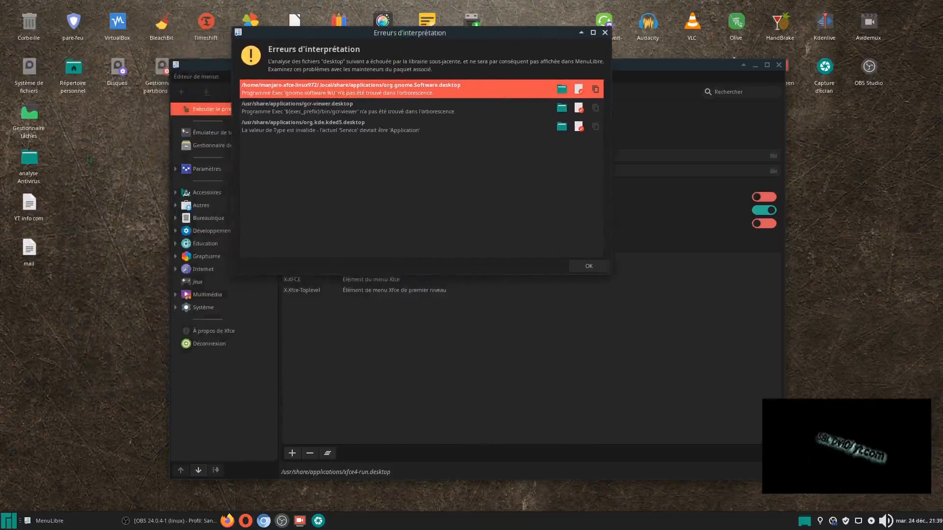
Check the hidden files setting in the home folder and open its .local/share/applications subfolder.
double_click(74, 71)
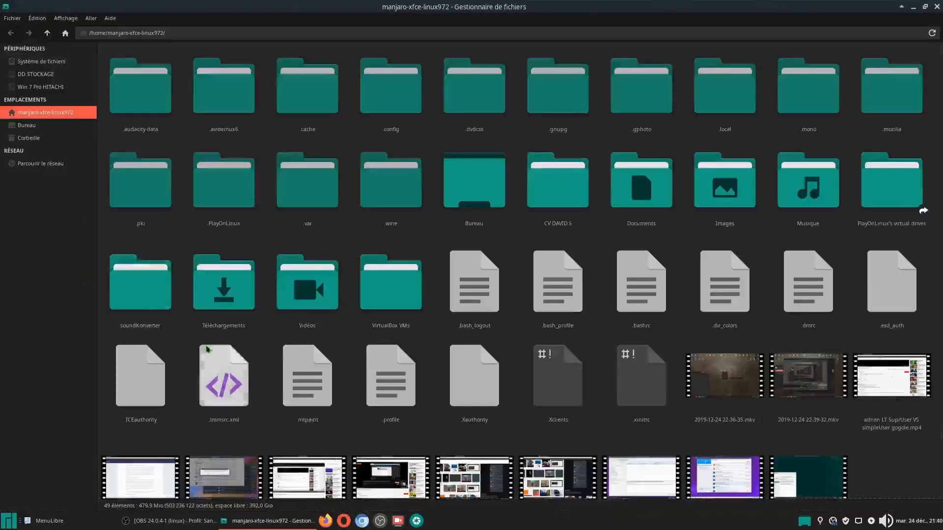
click(67, 22)
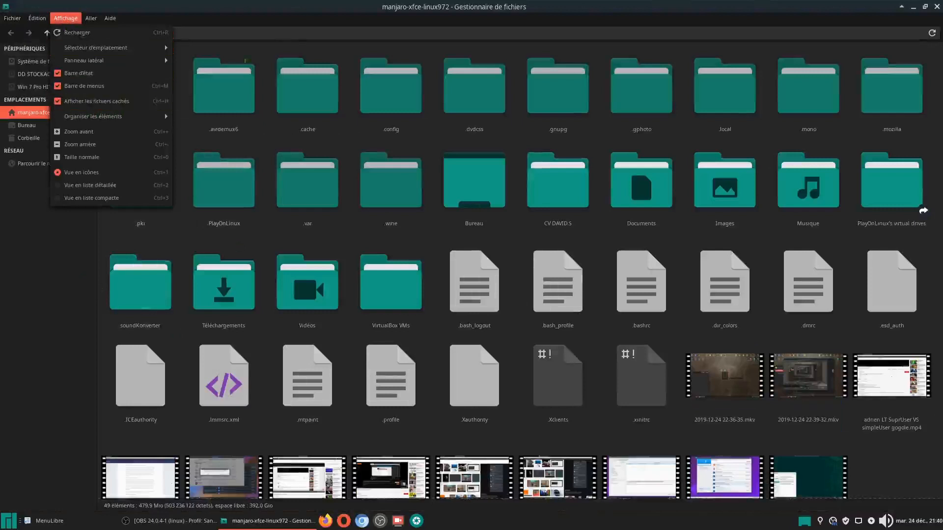
click(333, 6)
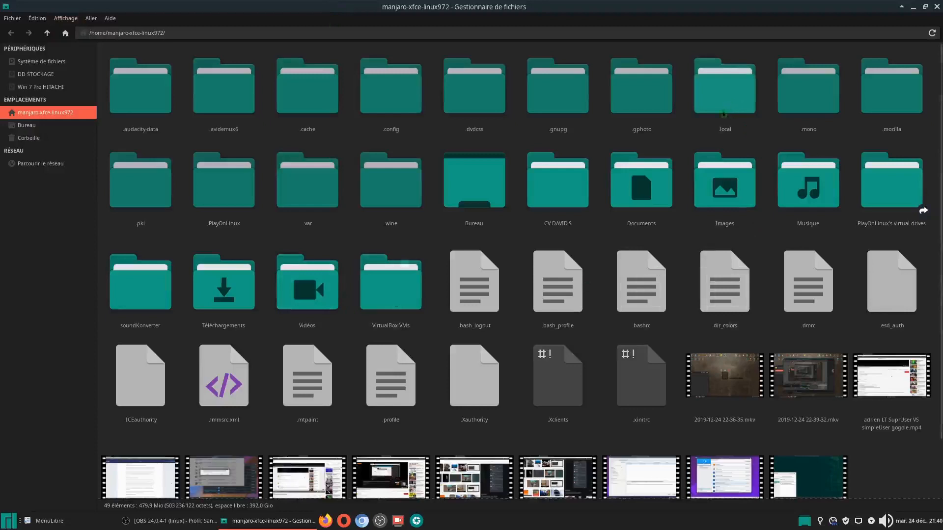
double_click(723, 114)
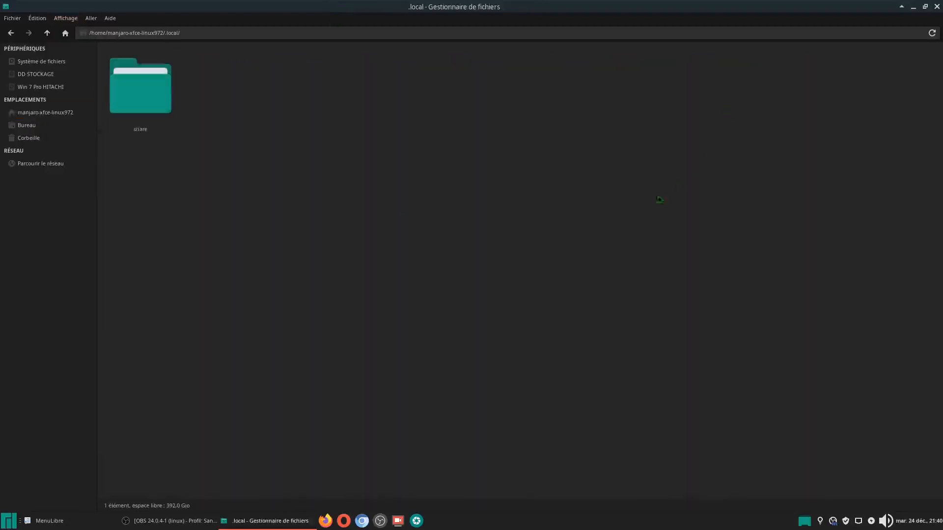
double_click(146, 107)
double_click(143, 96)
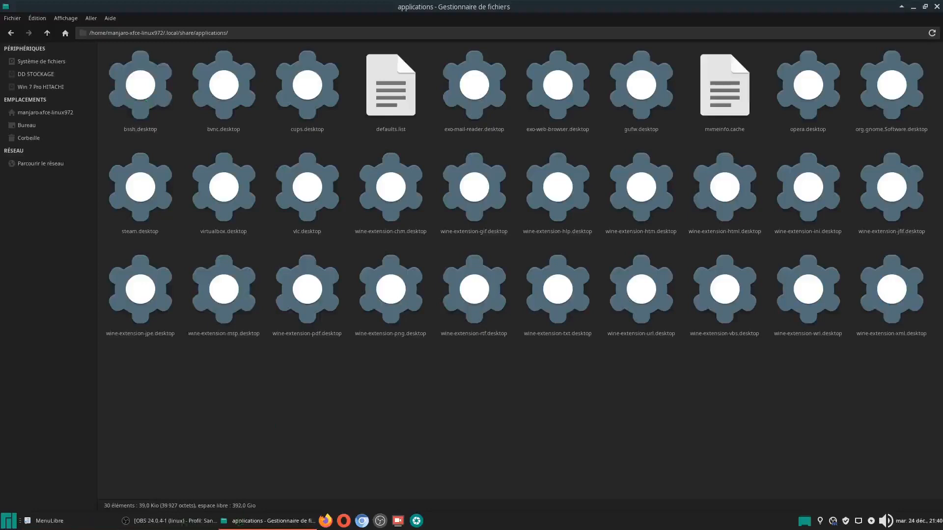
Compare the org.gnome.Software.desktop path in the MenuLibre error list with the open applications folder.
click(49, 521)
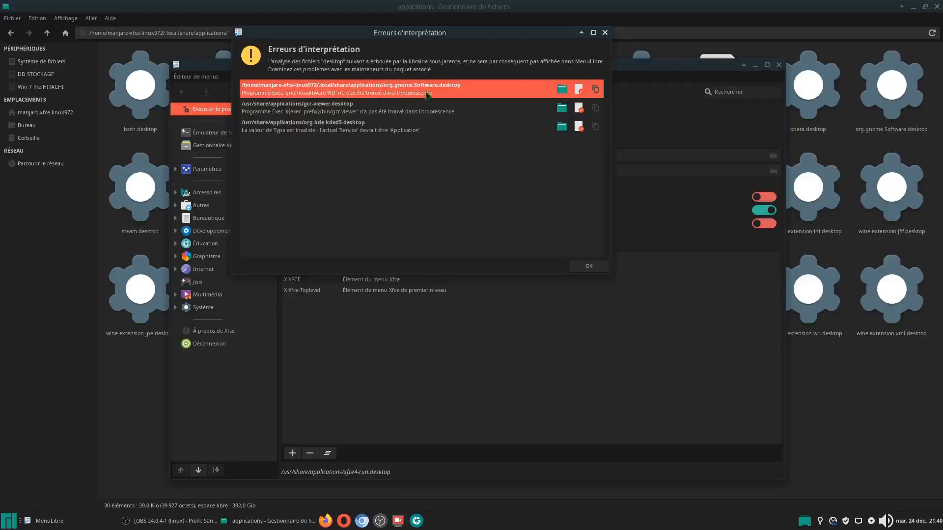
drag(549, 36, 524, 140)
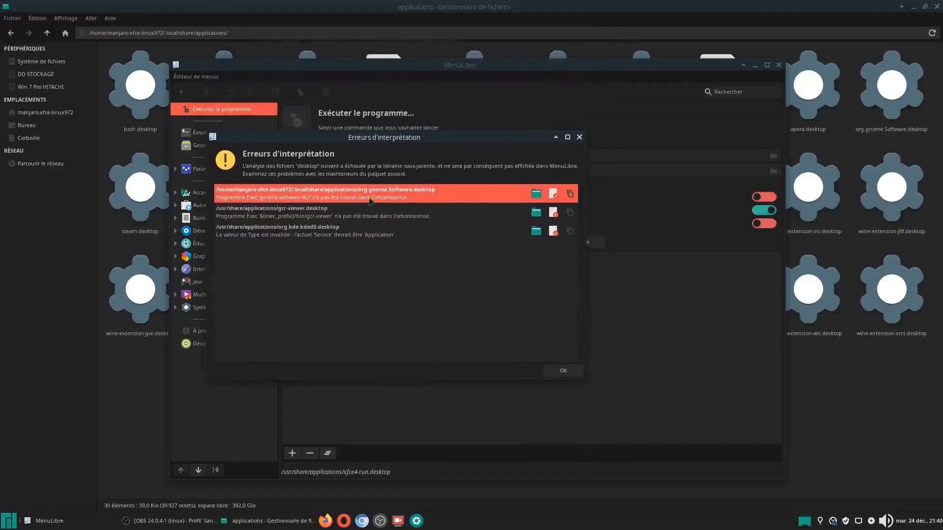
click(610, 11)
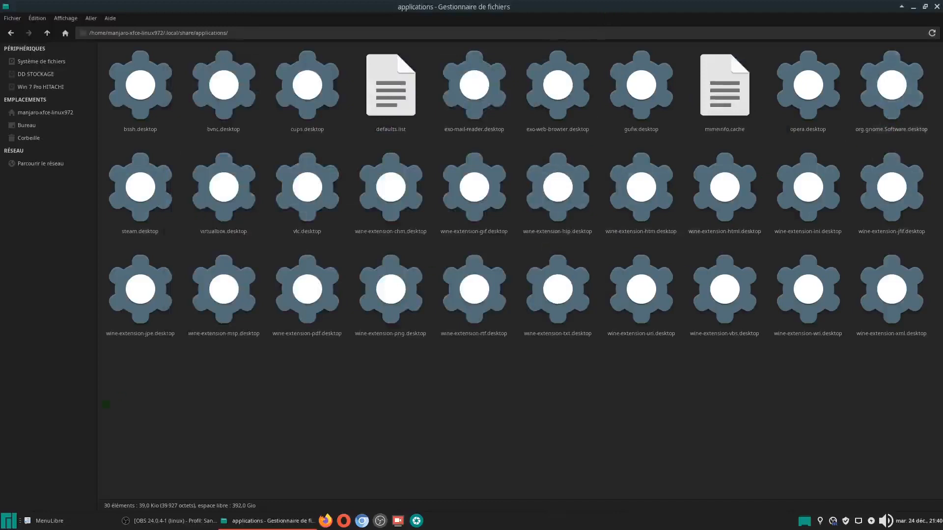
Locate the Logiciels Gnome launcher in the Système category again to match it with its desktop file.
click(8, 520)
click(29, 419)
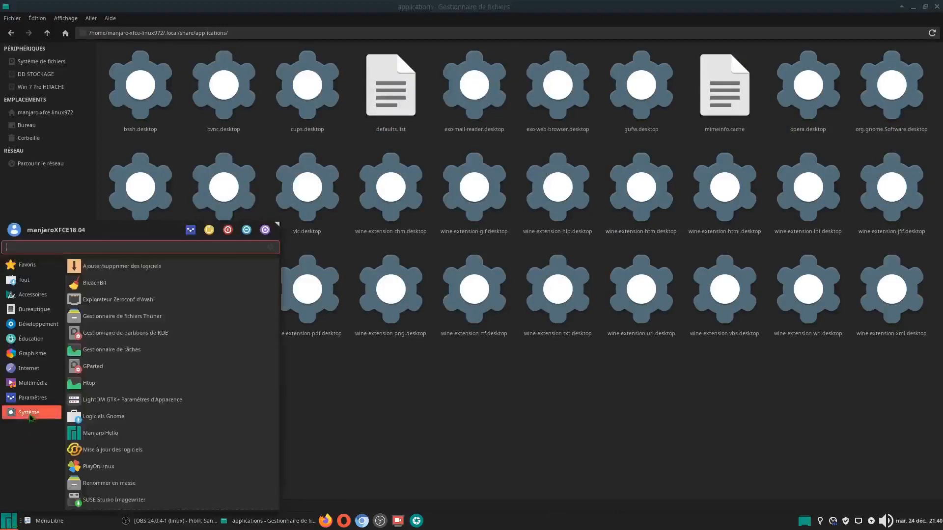
click(112, 418)
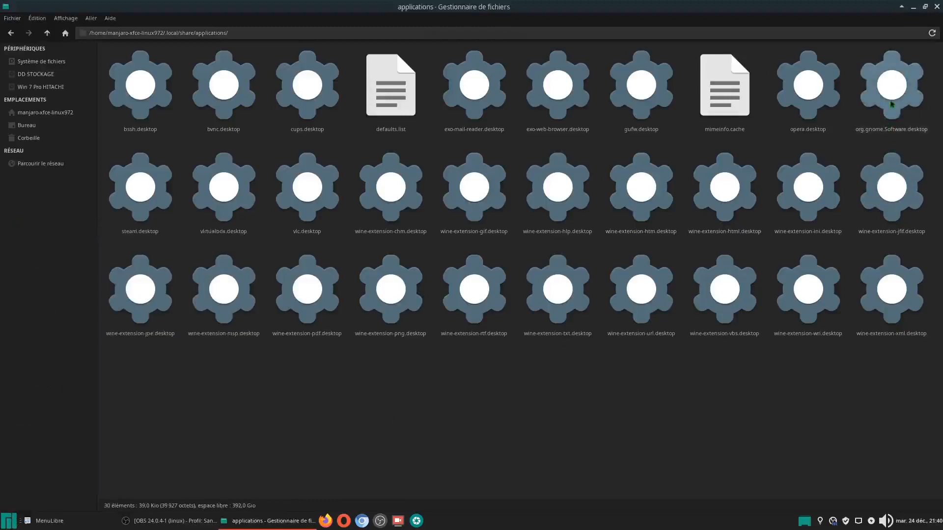
Move org.gnome.Software.desktop from the applications folder to the trash and close the file manager.
right_click(892, 104)
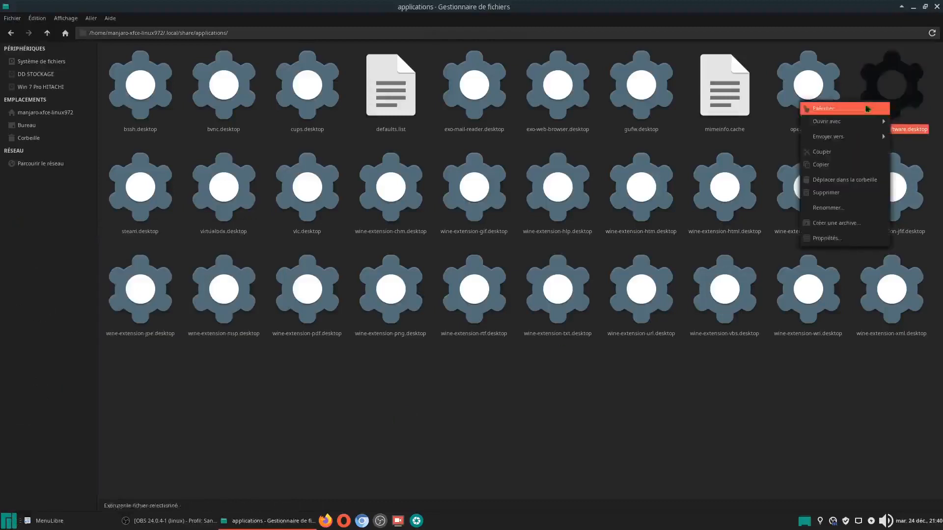
click(848, 182)
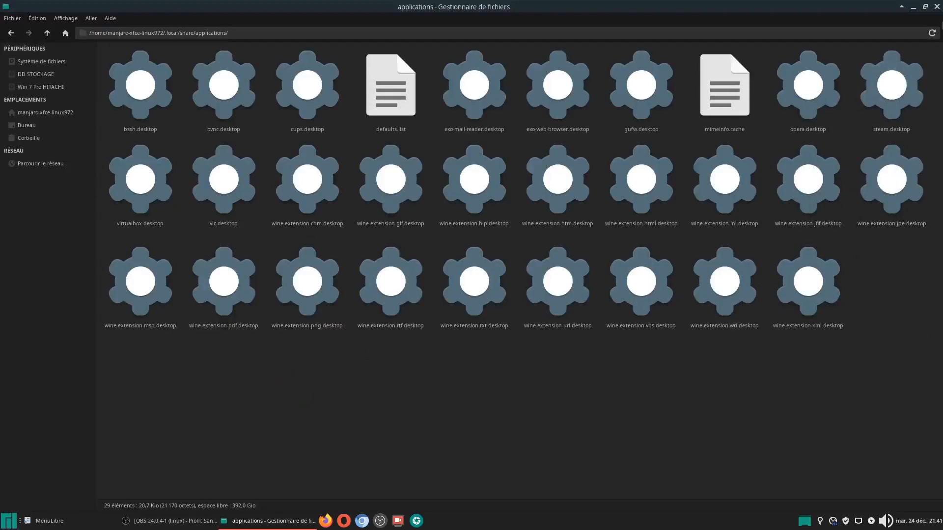
click(936, 7)
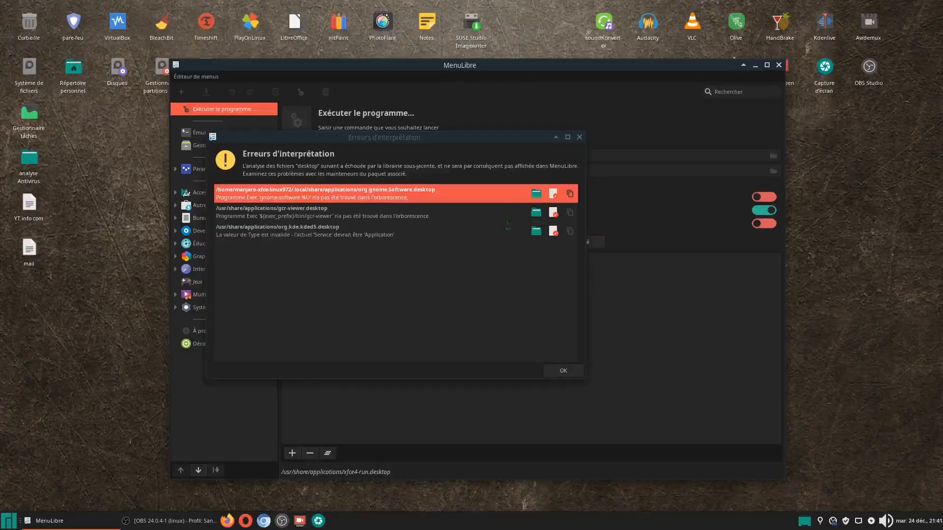
Close the interpretation error list and the menu editor, and reopen the editor from the Whisker menu.
click(580, 138)
click(779, 65)
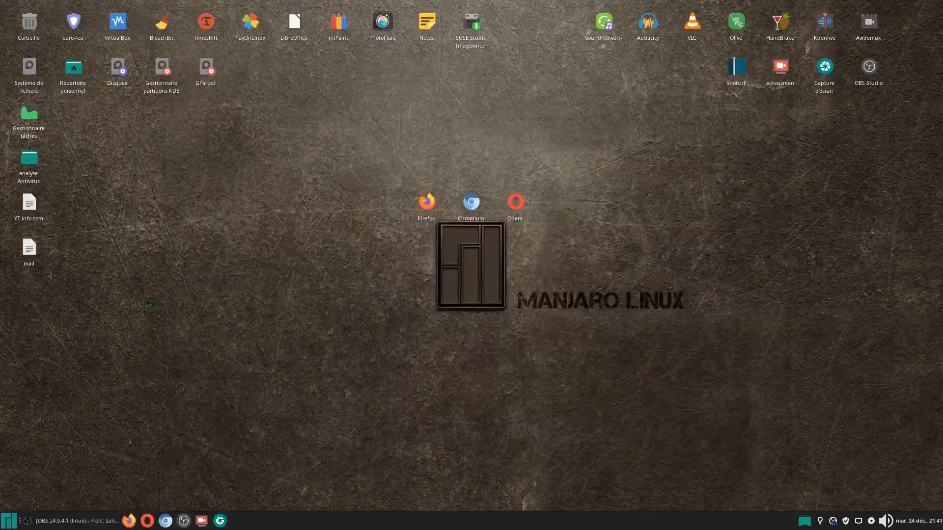
right_click(9, 520)
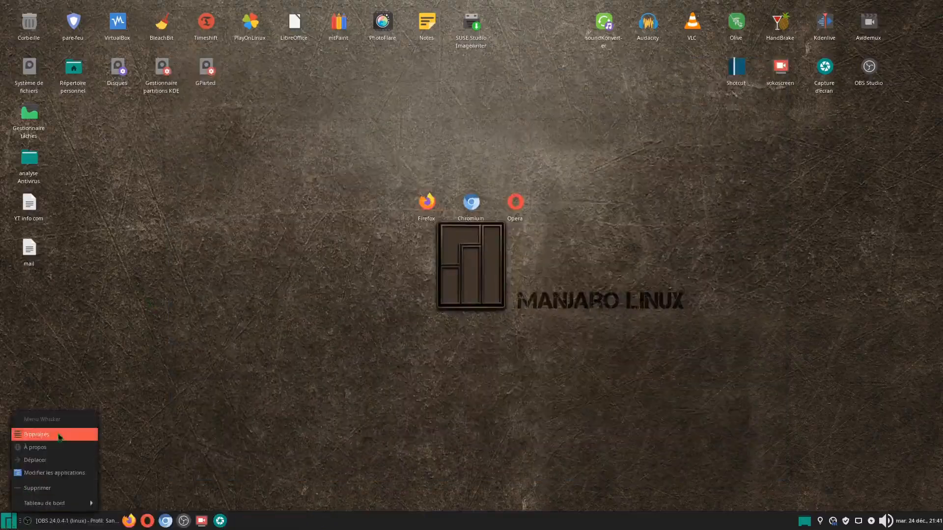
click(62, 474)
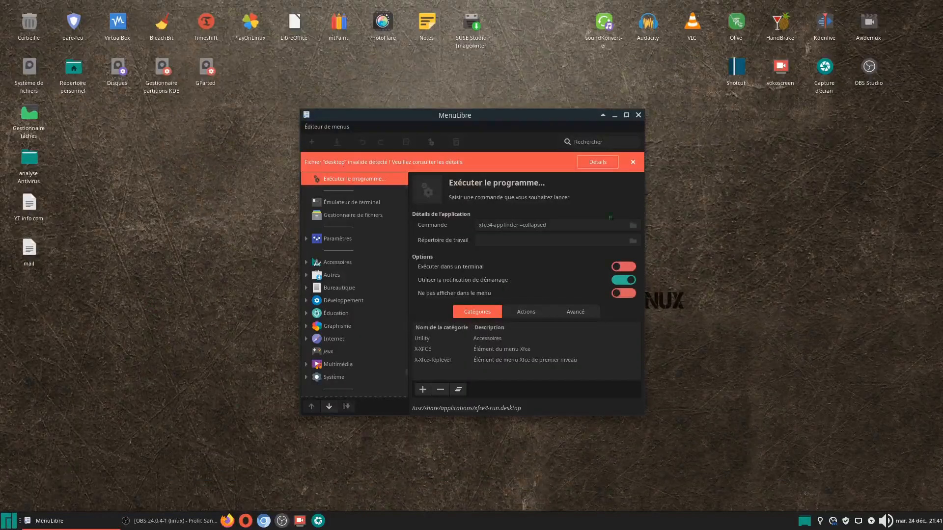
Open the invalid desktop file details to recheck the error list for org.gnome.Software.desktop, moving the list clear of the Whisker menu area.
click(607, 163)
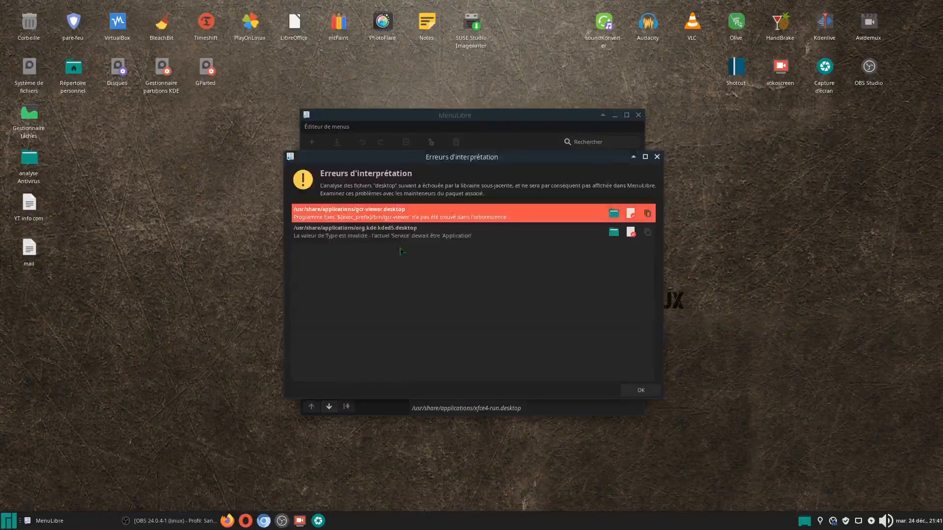
drag(508, 161, 407, 85)
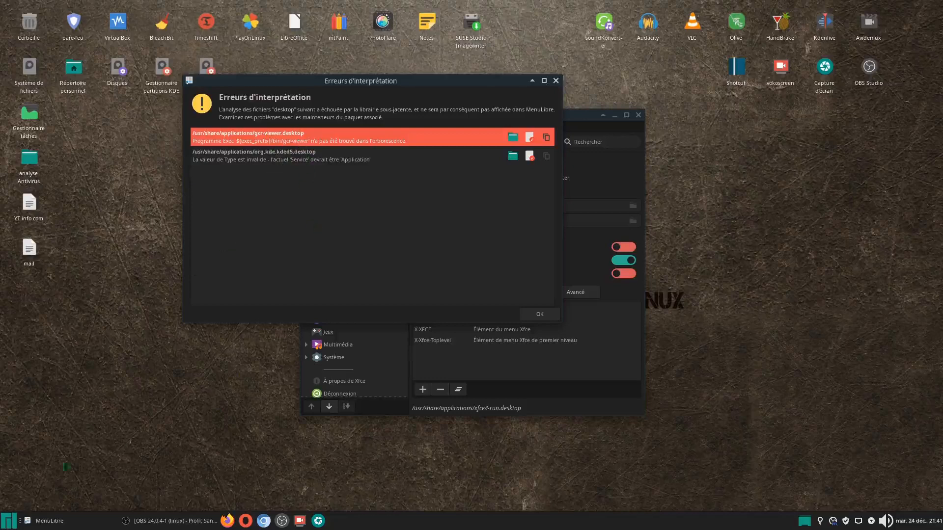
Check the whole Système category of the Whisker menu for any remaining Logiciels Gnome launcher.
click(8, 520)
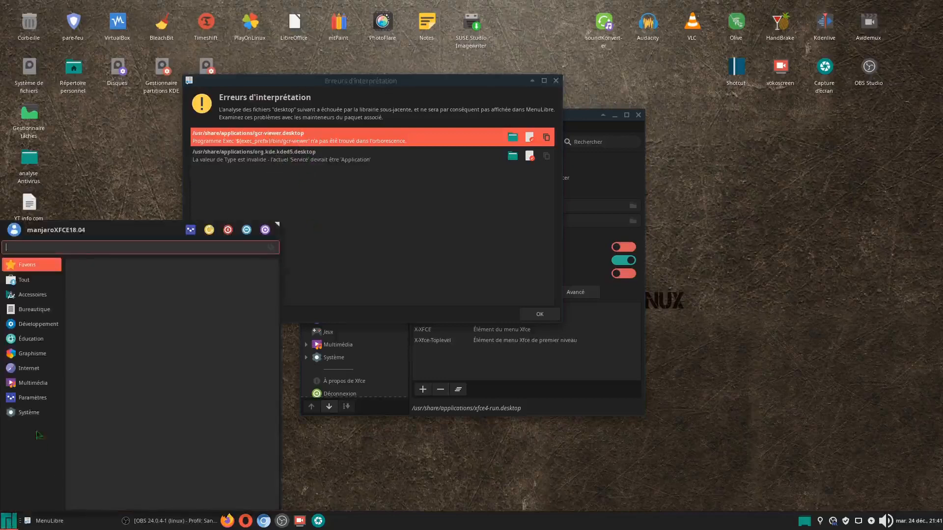
click(31, 414)
scroll(106, 421, down, 3)
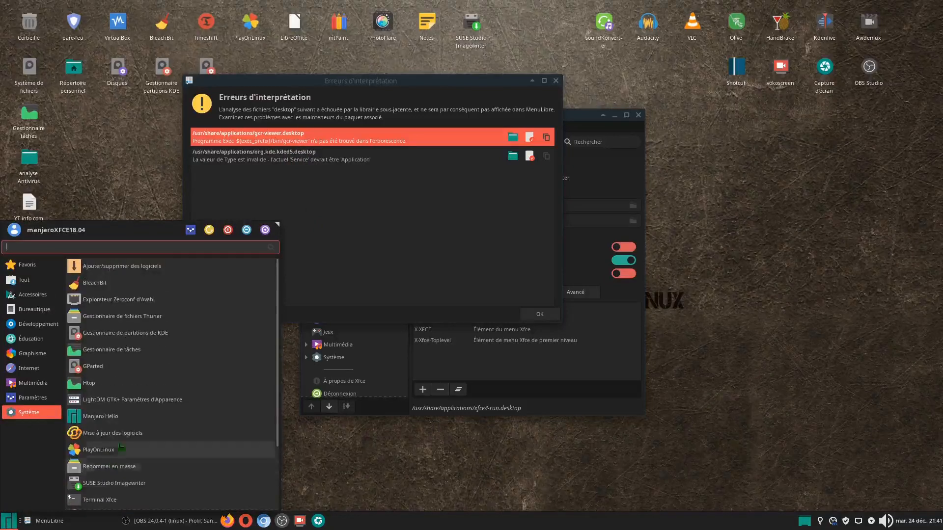
scroll(114, 442, up, 2)
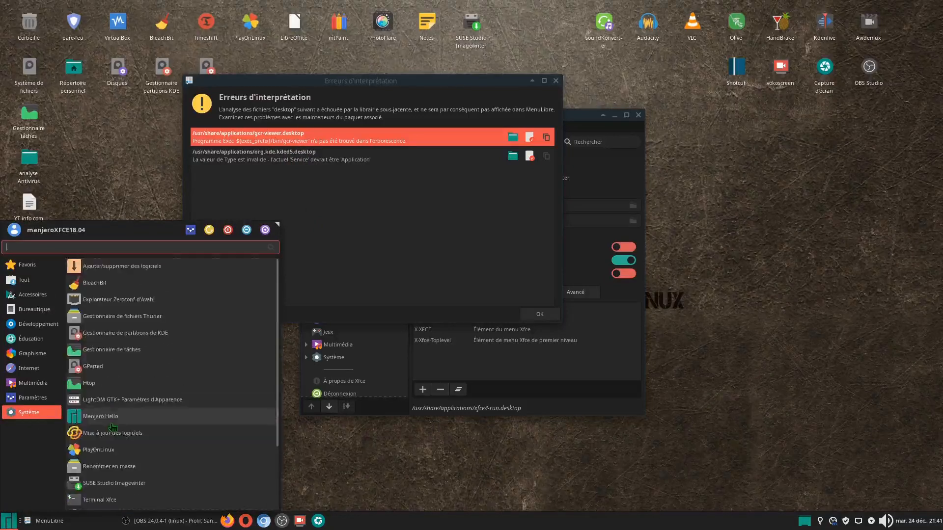
scroll(113, 435, down, 2)
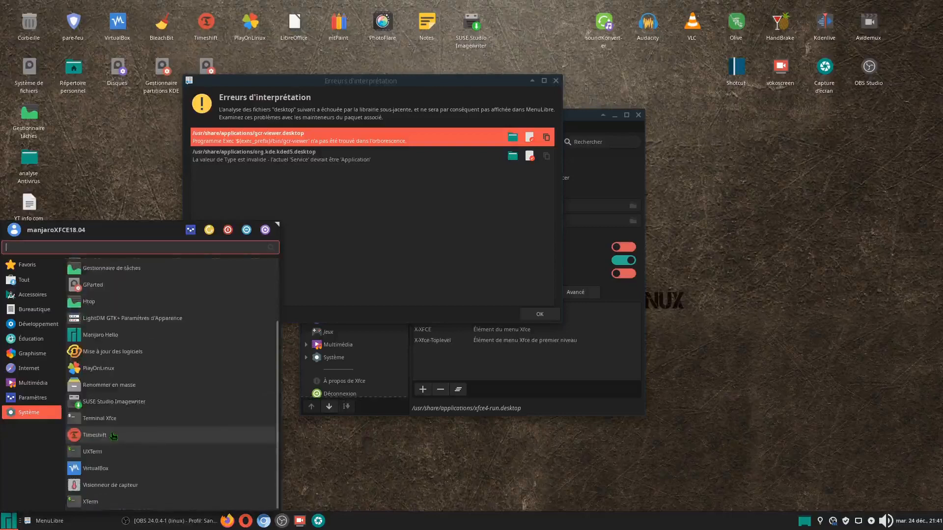
scroll(114, 436, up, 3)
scroll(114, 435, down, 5)
scroll(114, 435, up, 5)
scroll(126, 368, down, 5)
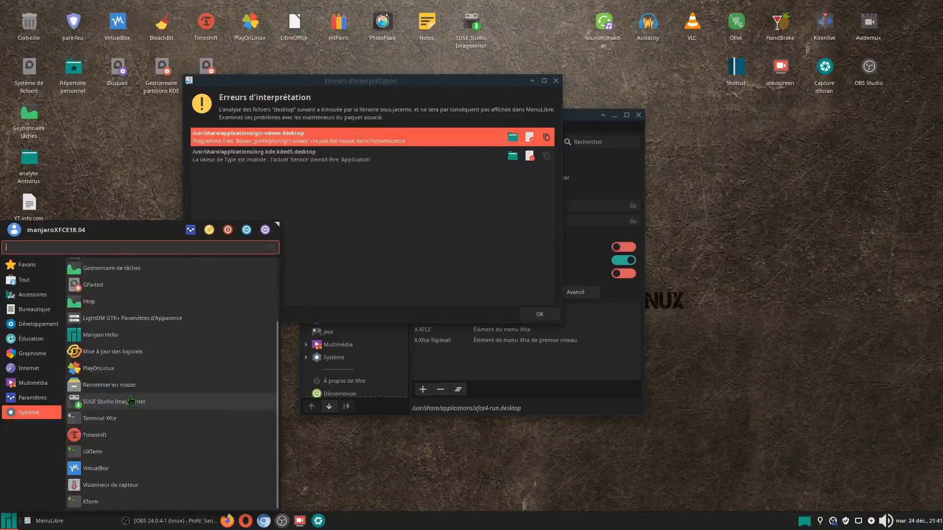
scroll(131, 401, up, 5)
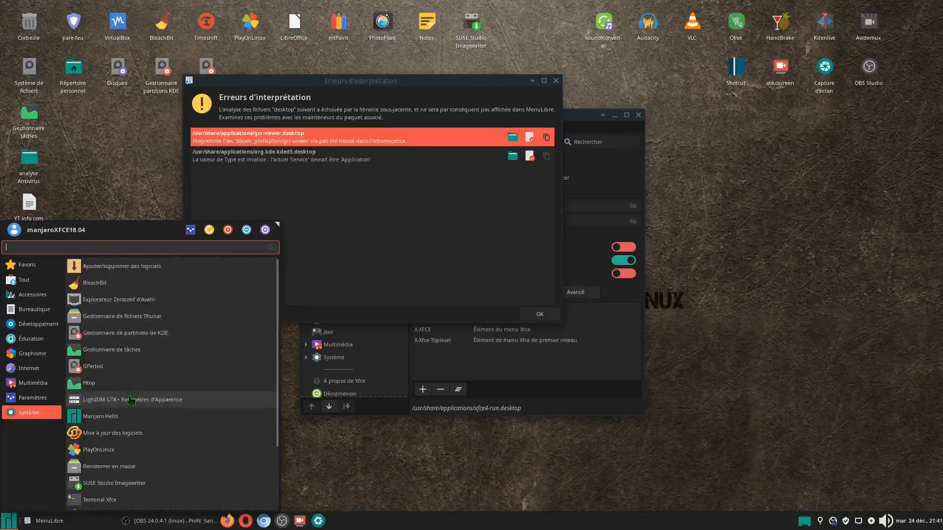